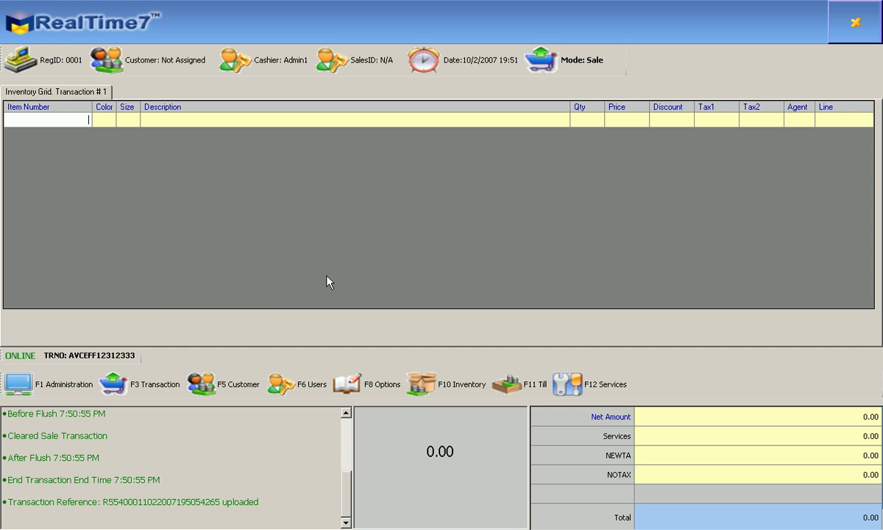
Show the register's Transaction Mode list with Exchange, Refund and Sale options.
left_click(143, 390)
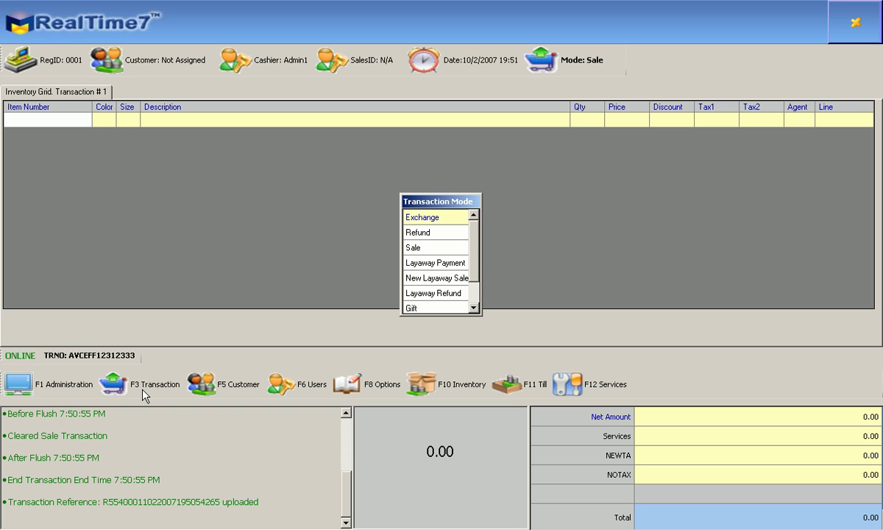
Select Refund as the transaction mode to bring up the refund authentication form.
key("Down")
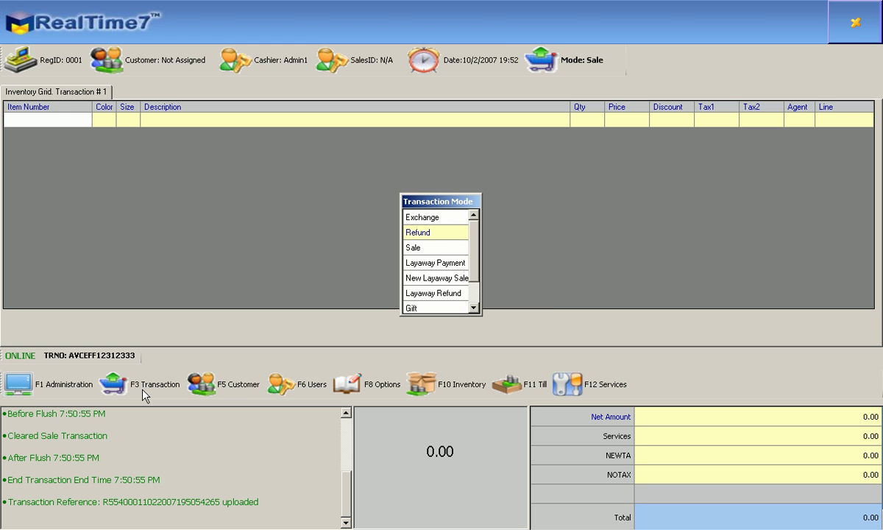
key("Return")
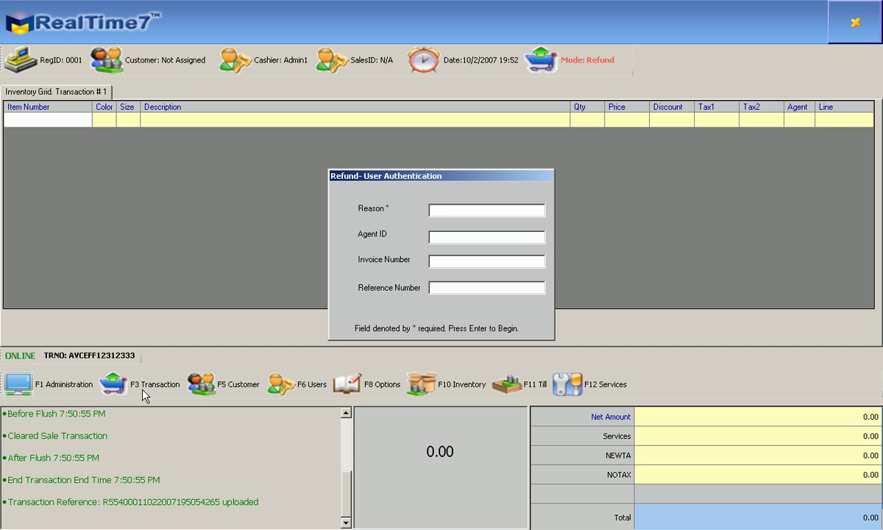
Enter reason 'wrong size' and the order's reference number, fetch the matching order, and open its items.
type("wrong size")
key("Return")
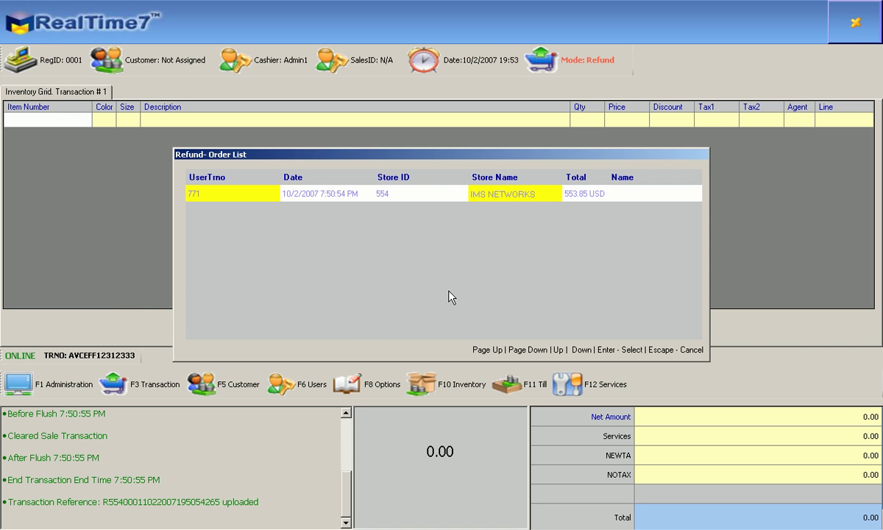
key("Return")
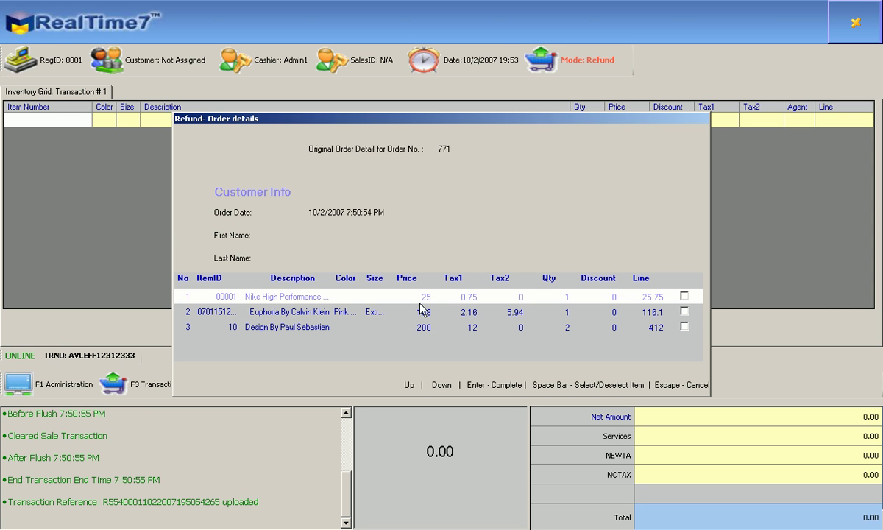
Mark the golf shirt, Euphoria and Paul Sebastien design items and add them to the refund (-553.85).
key("Down")
key("Down")
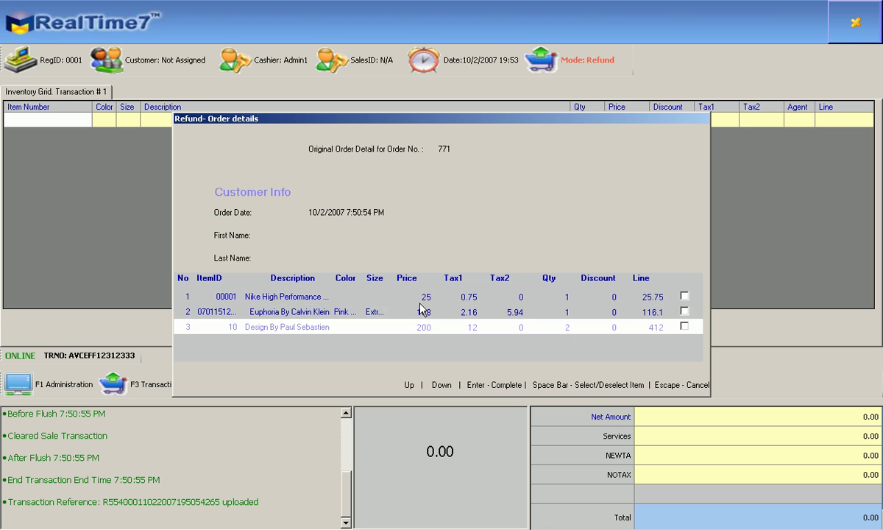
key("Up")
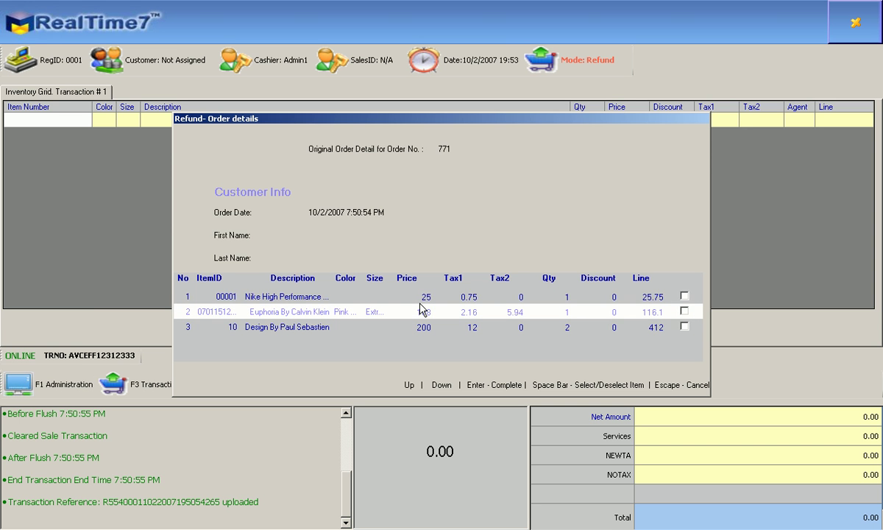
key("Up")
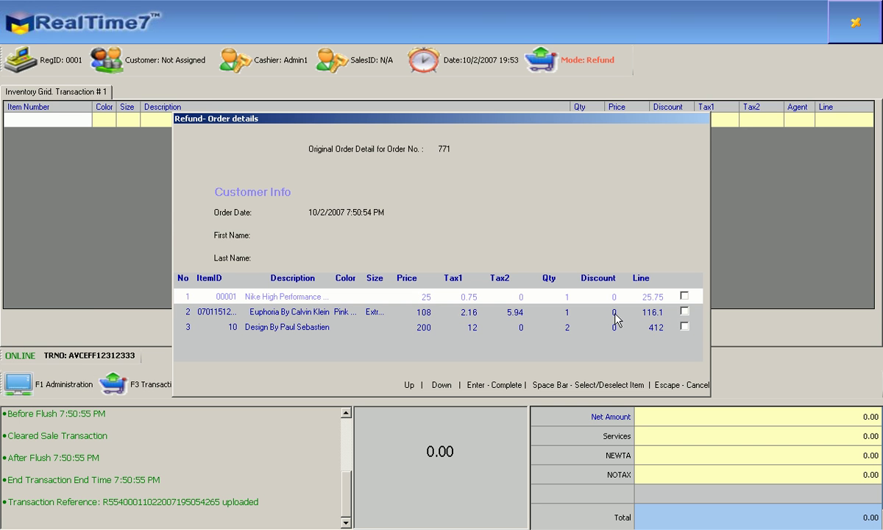
left_click(684, 296)
left_click(688, 328)
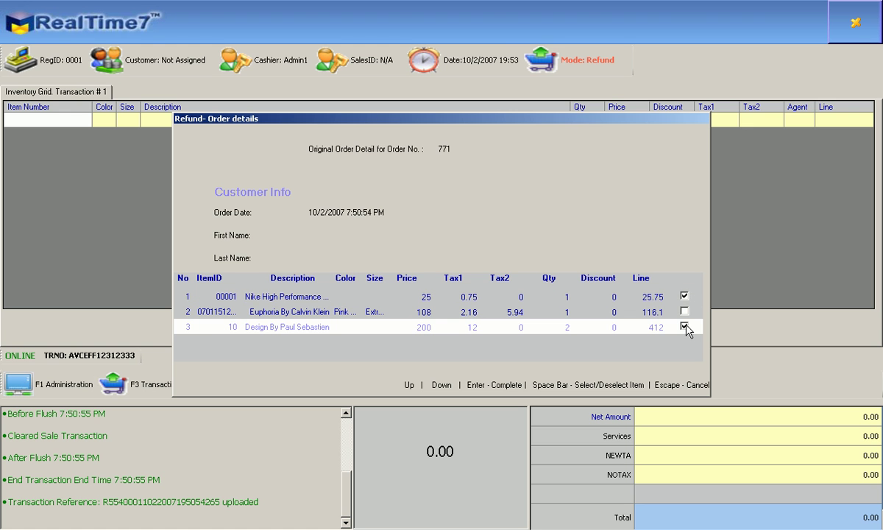
left_click(685, 325)
left_click(687, 327)
left_click(683, 296)
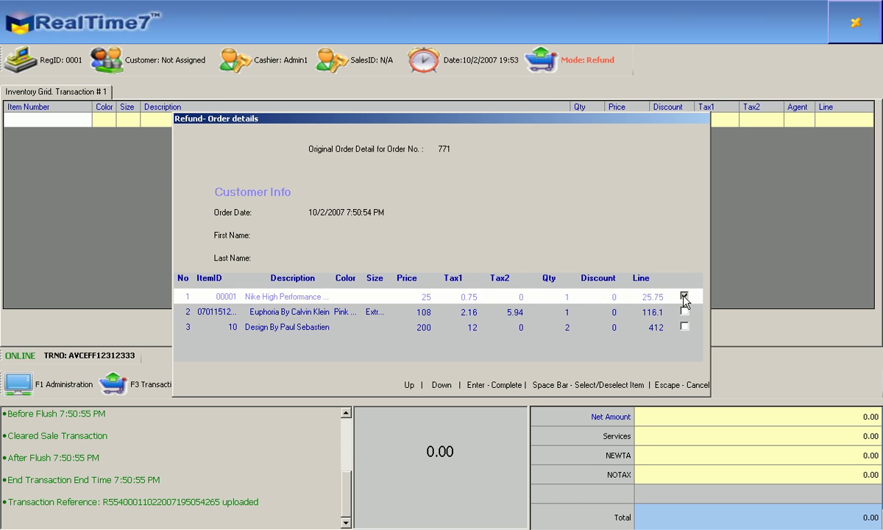
left_click(685, 310)
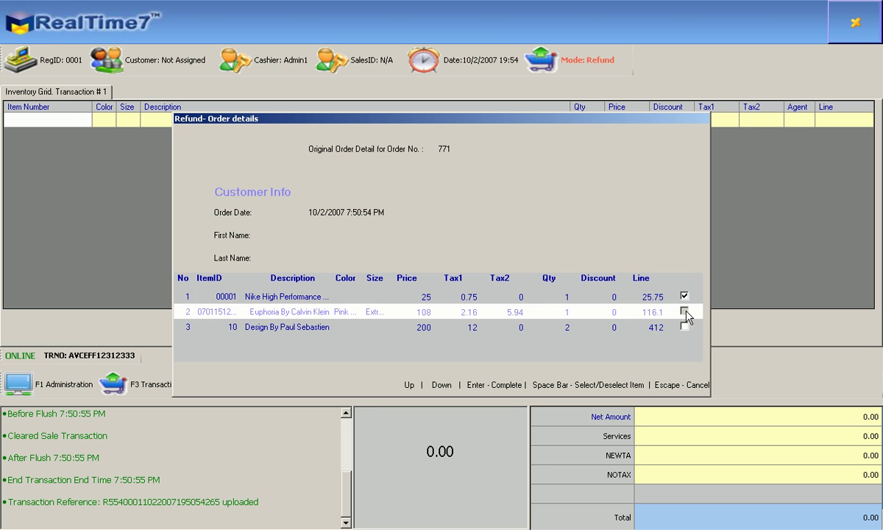
left_click(685, 312)
left_click(685, 326)
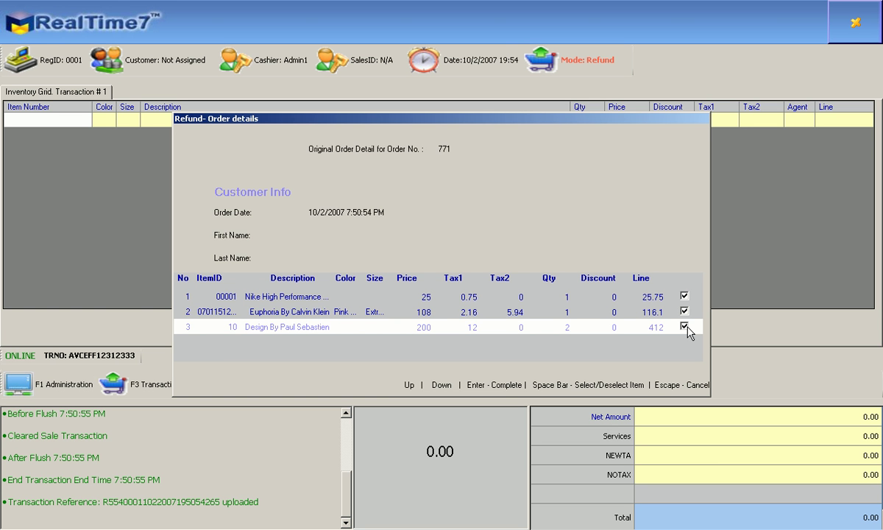
key("Return")
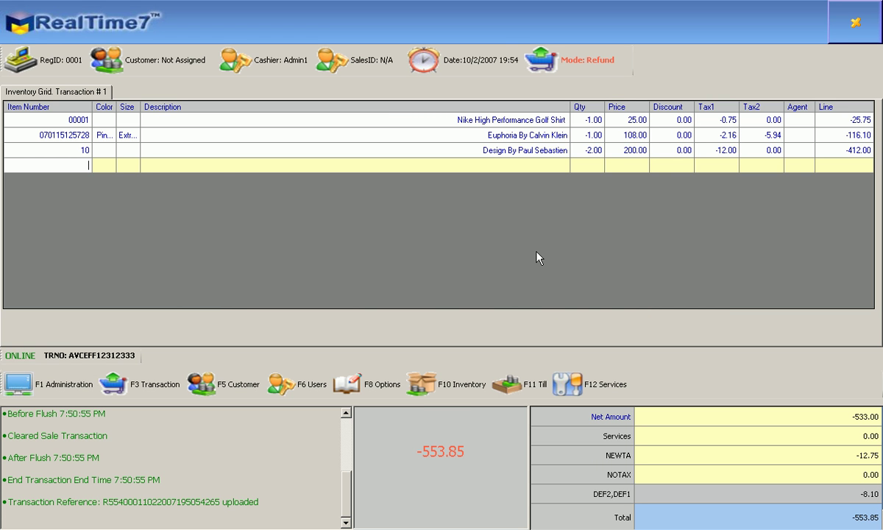
Open the payment options for the -553.85 refund and choose ST-CREDIT as the tender type.
key("Return")
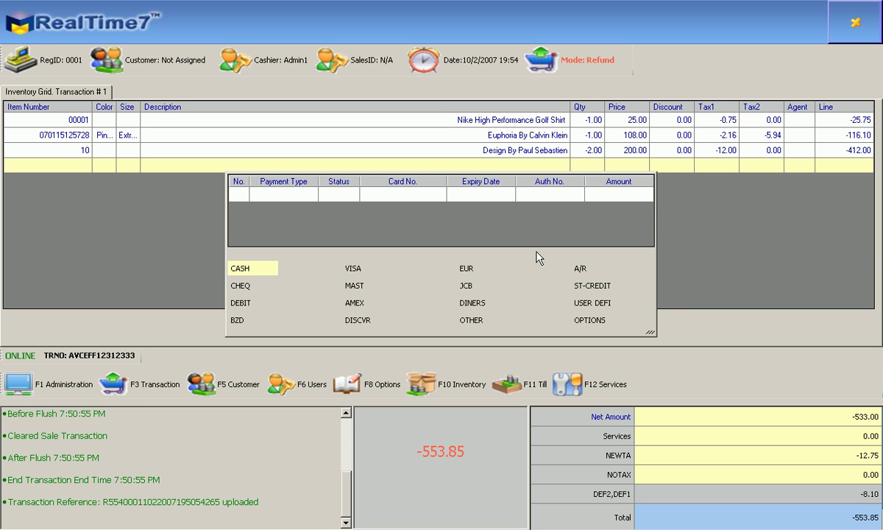
key("Right")
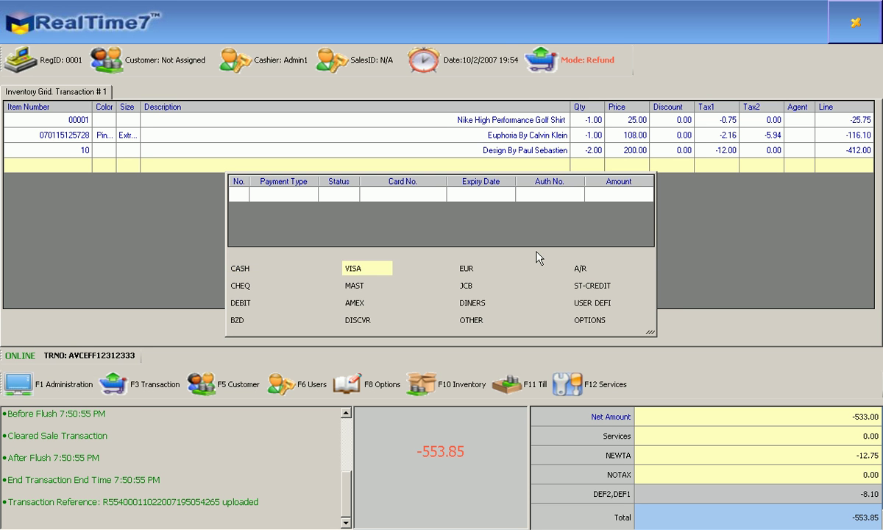
key("Down")
key("Right")
key("Up")
key("Left")
key("Left")
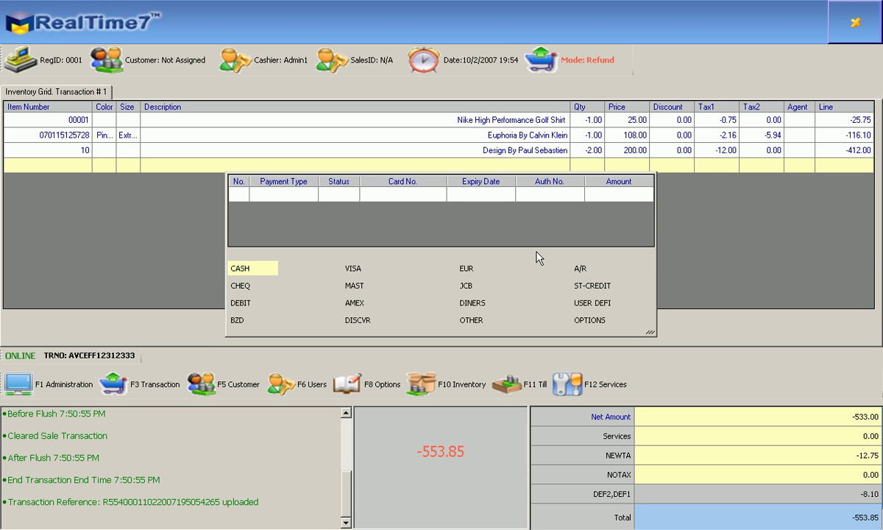
key("Right")
key("Right")
key("Right")
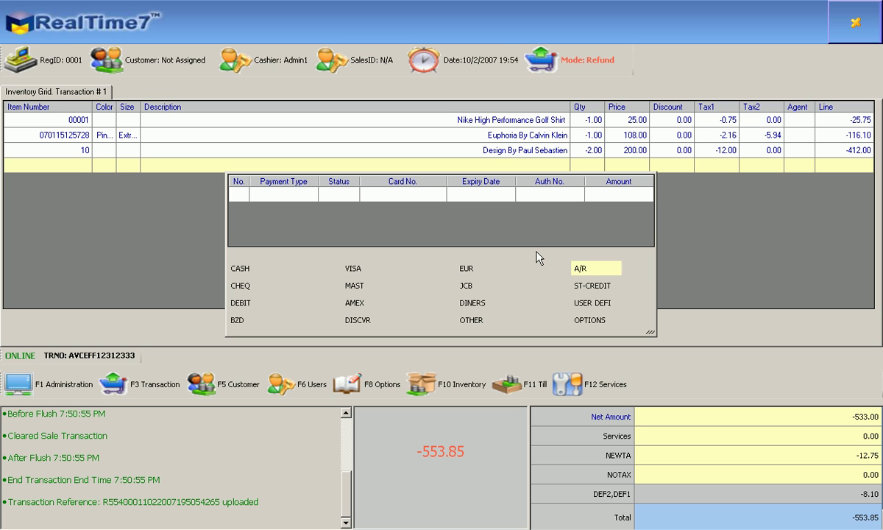
key("Down")
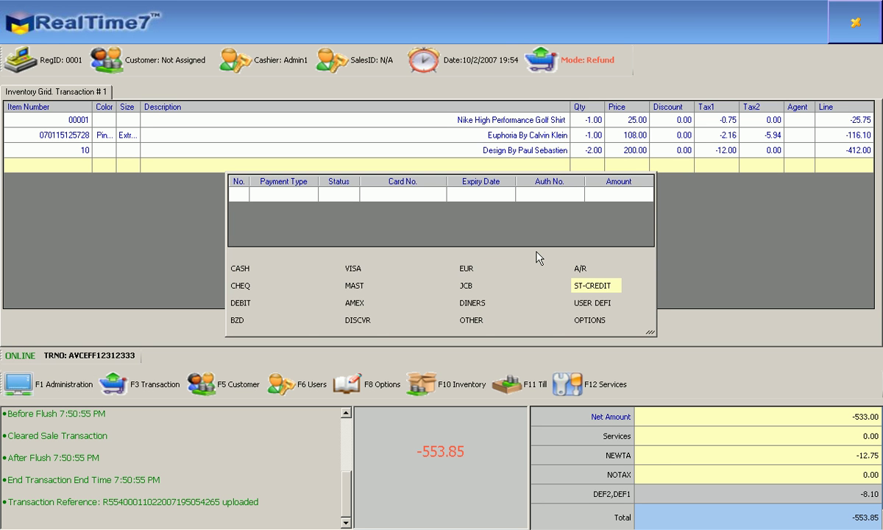
key("Up")
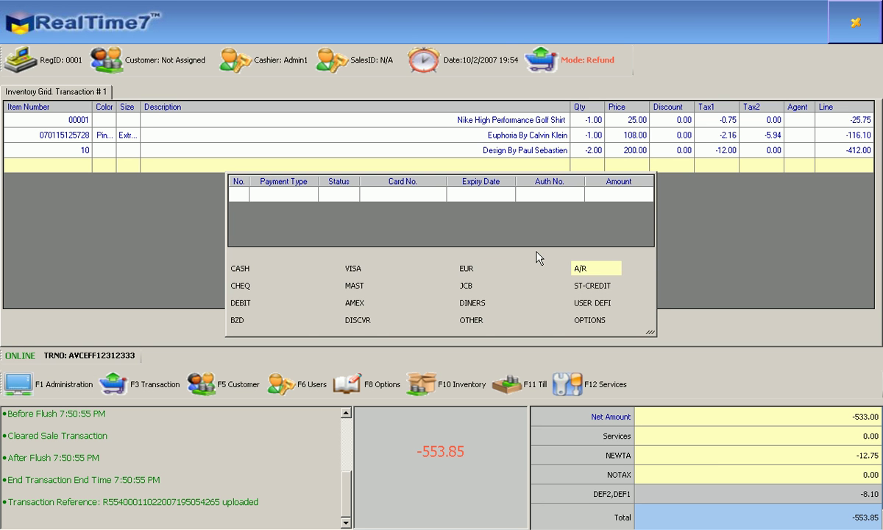
key("Down")
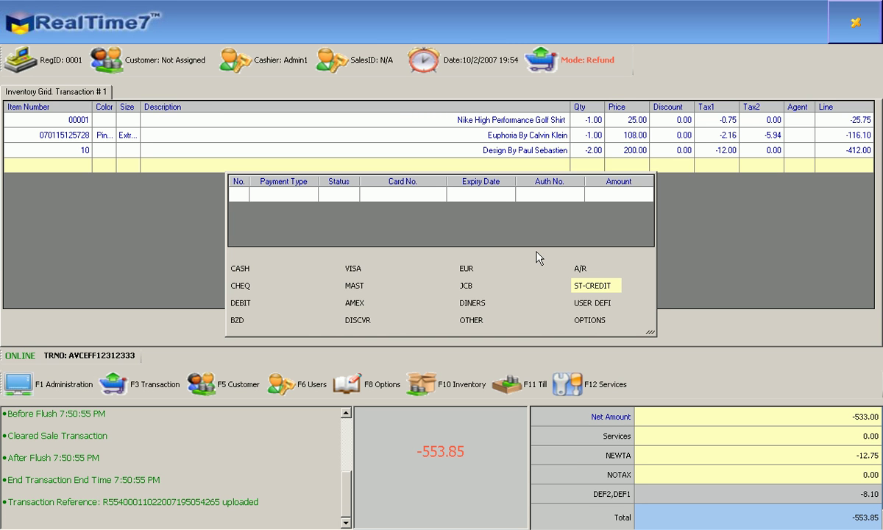
key("Return")
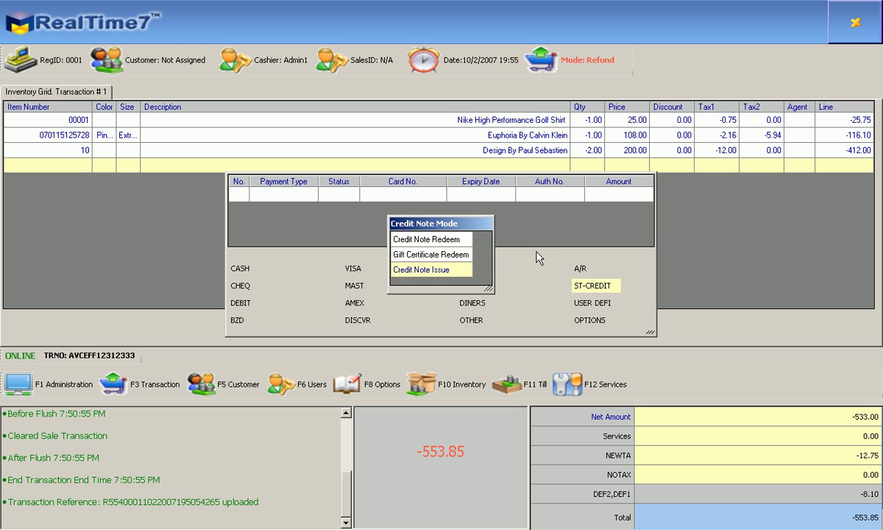
Fill in a new credit note with the customer's name and 10/2/2008 expiry, then submit it.
key("Return")
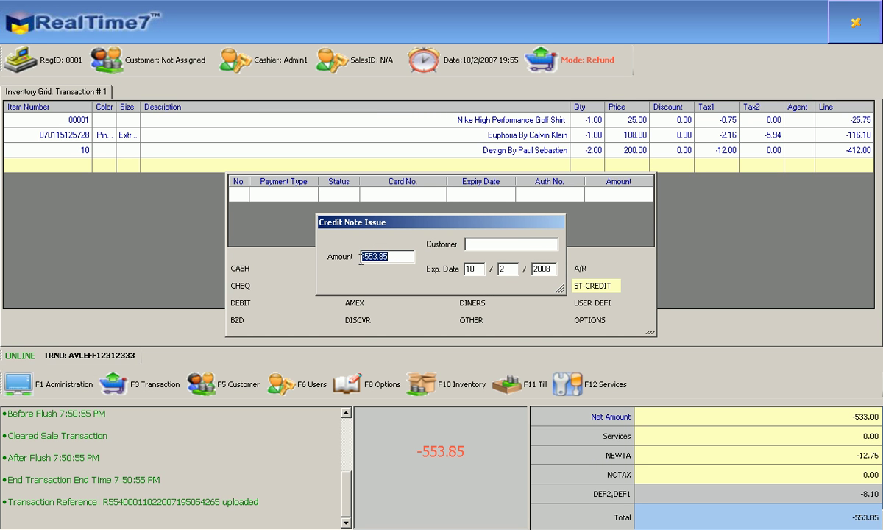
left_click(496, 242)
type("John Smith")
left_click(518, 268)
key("Return")
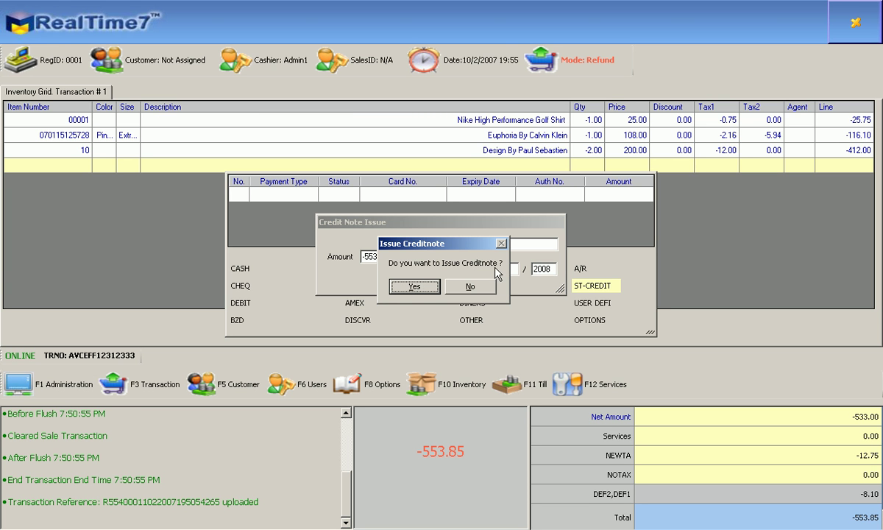
Confirm the credit note issue and complete the refund, returning the register to Sale mode.
left_click(415, 287)
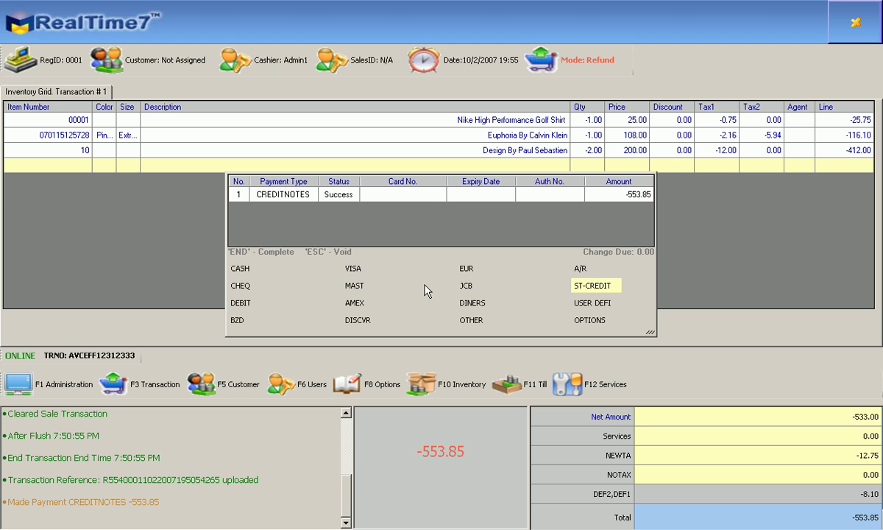
key("End")
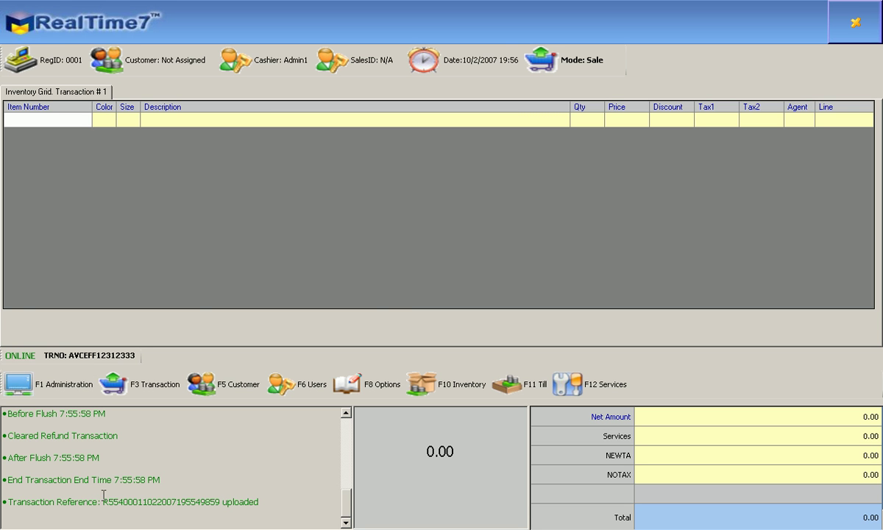
Clear the log selection and close the RealTime7 window to return to the desktop.
left_click_drag(4, 495, 236, 493)
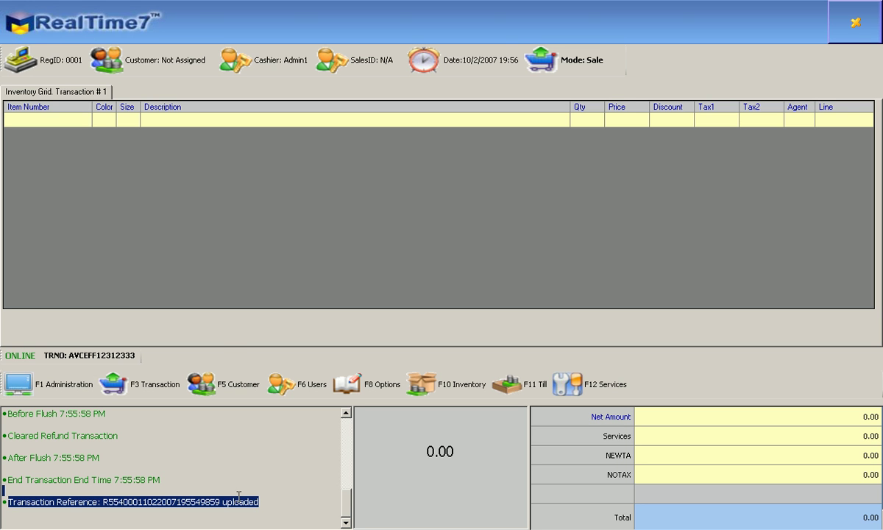
left_click(225, 295)
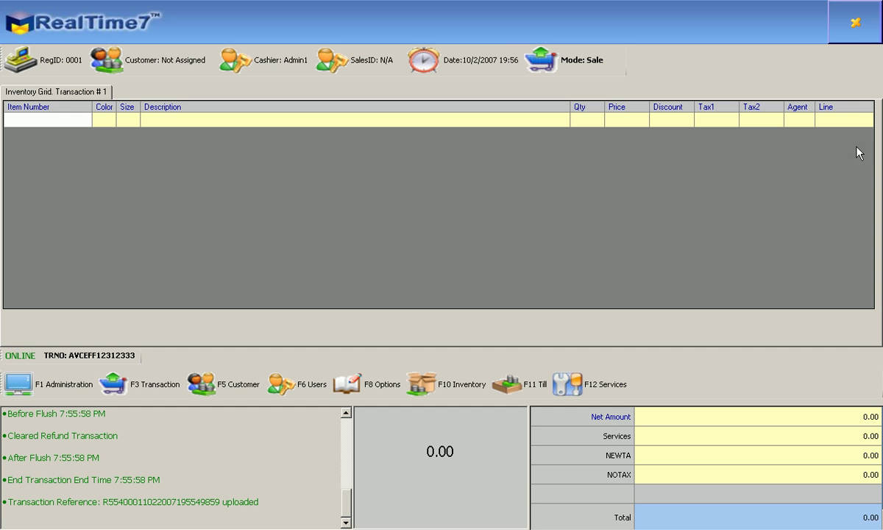
left_click(862, 39)
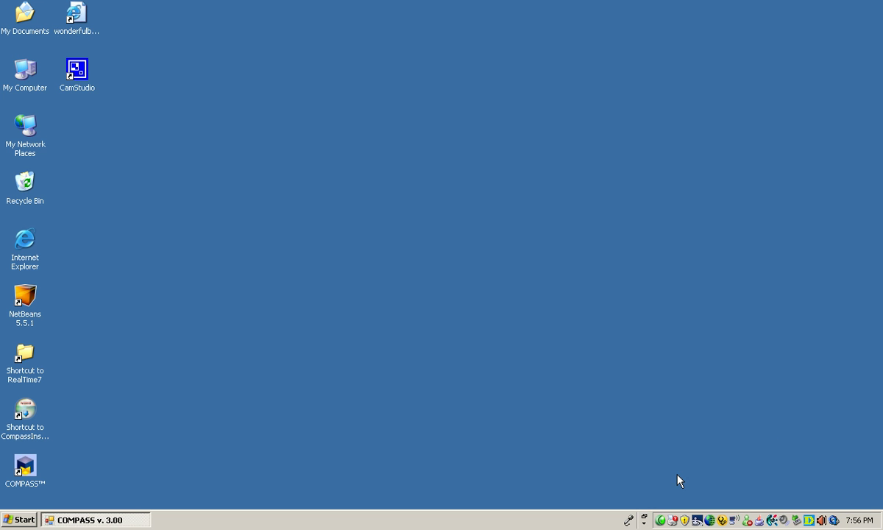
left_click(660, 521)
right_click(660, 520)
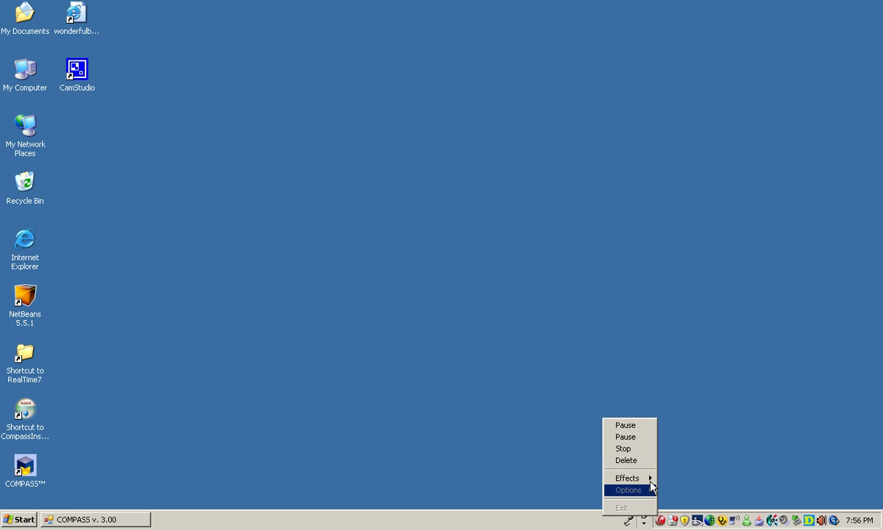